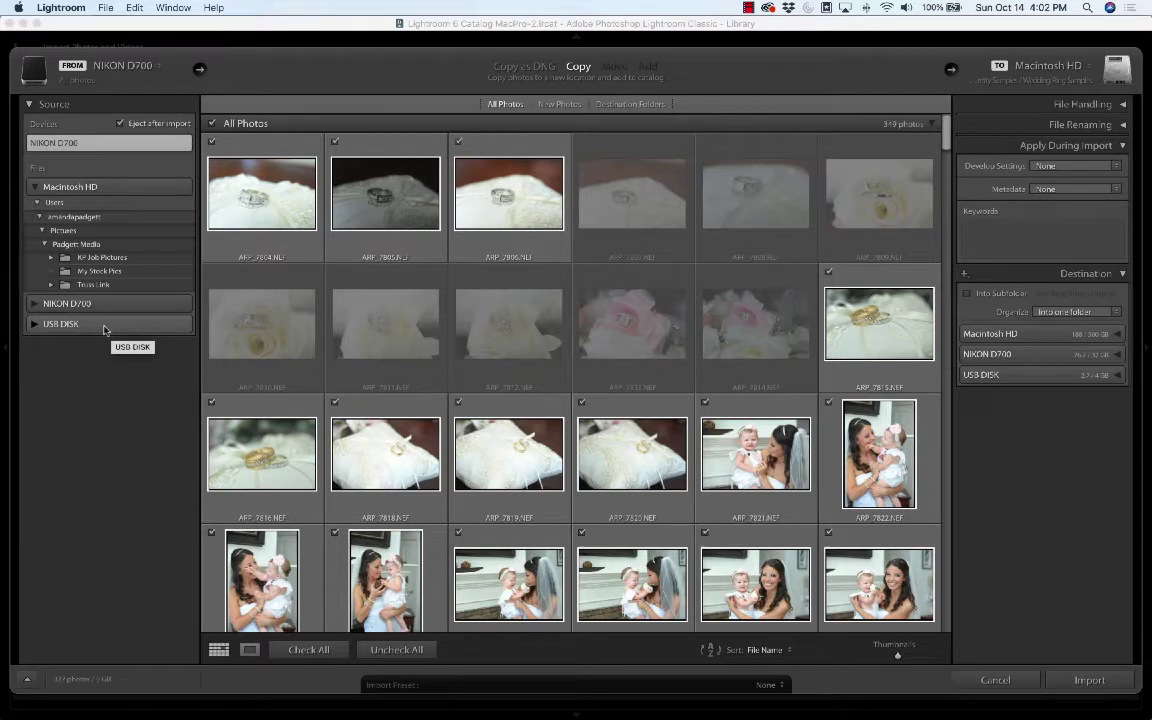
Preview the USB DISK as an import source and return to the NIKON D700.
click(70, 329)
click(75, 326)
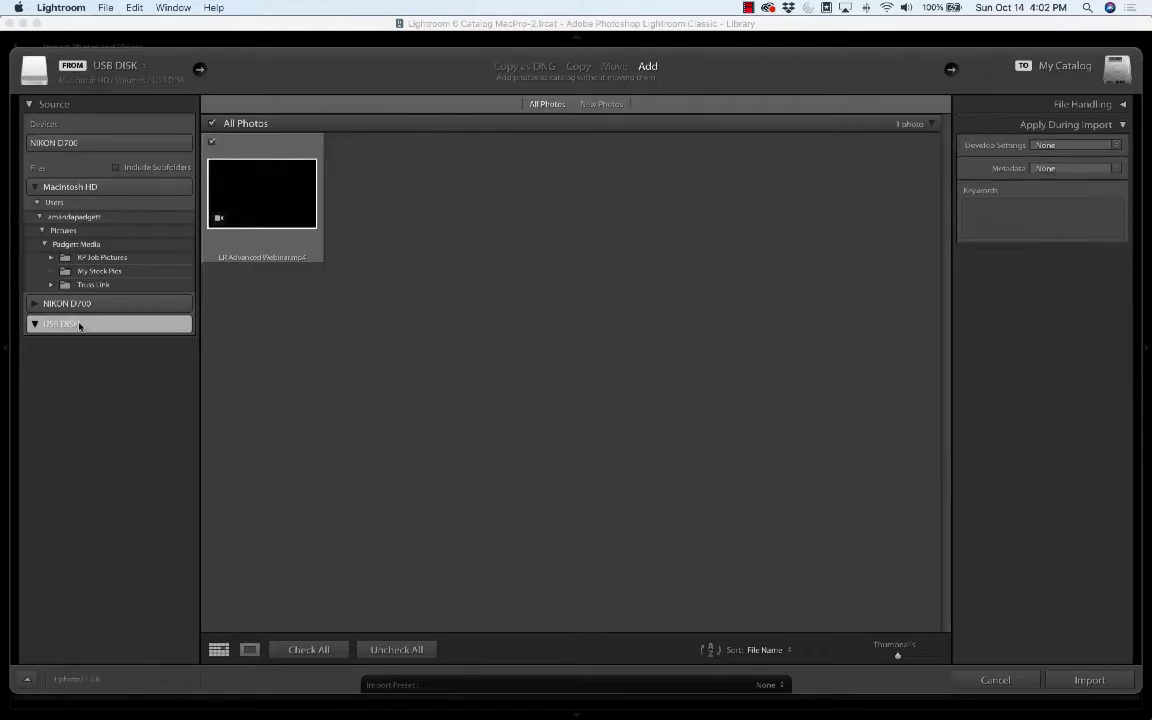
click(90, 143)
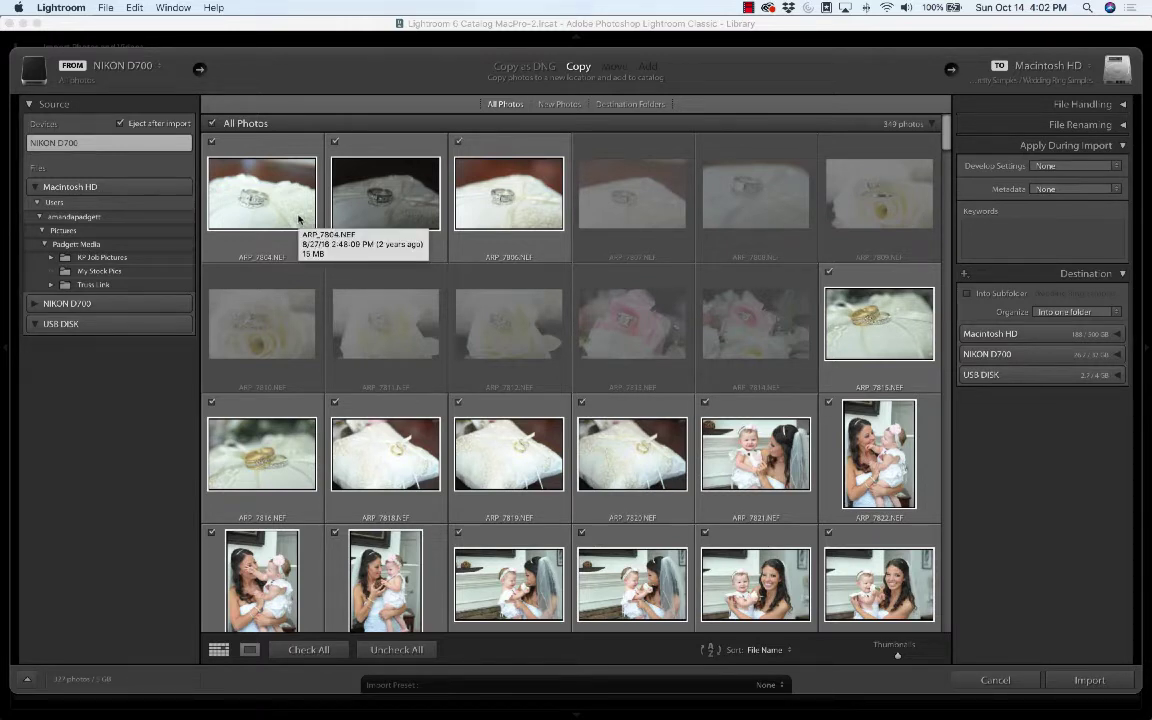
Browse the Macintosh HD source through Applications and Users down to the Pictures folder in the user's home folder.
click(125, 188)
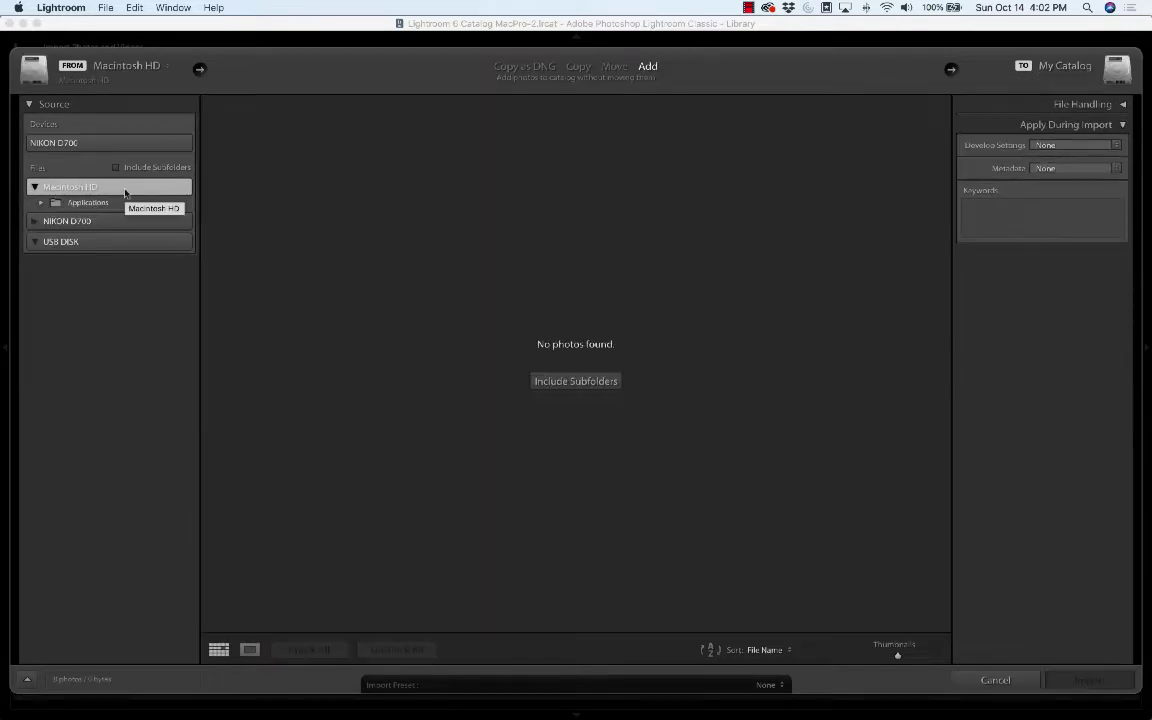
click(41, 202)
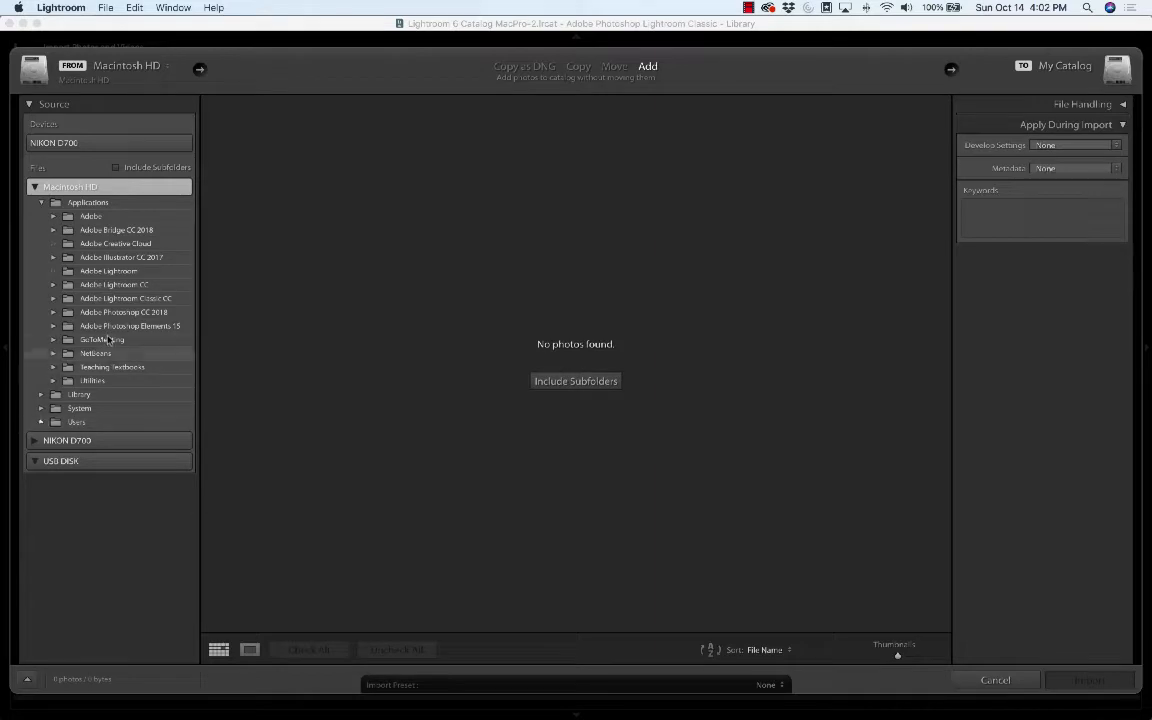
click(41, 422)
click(54, 435)
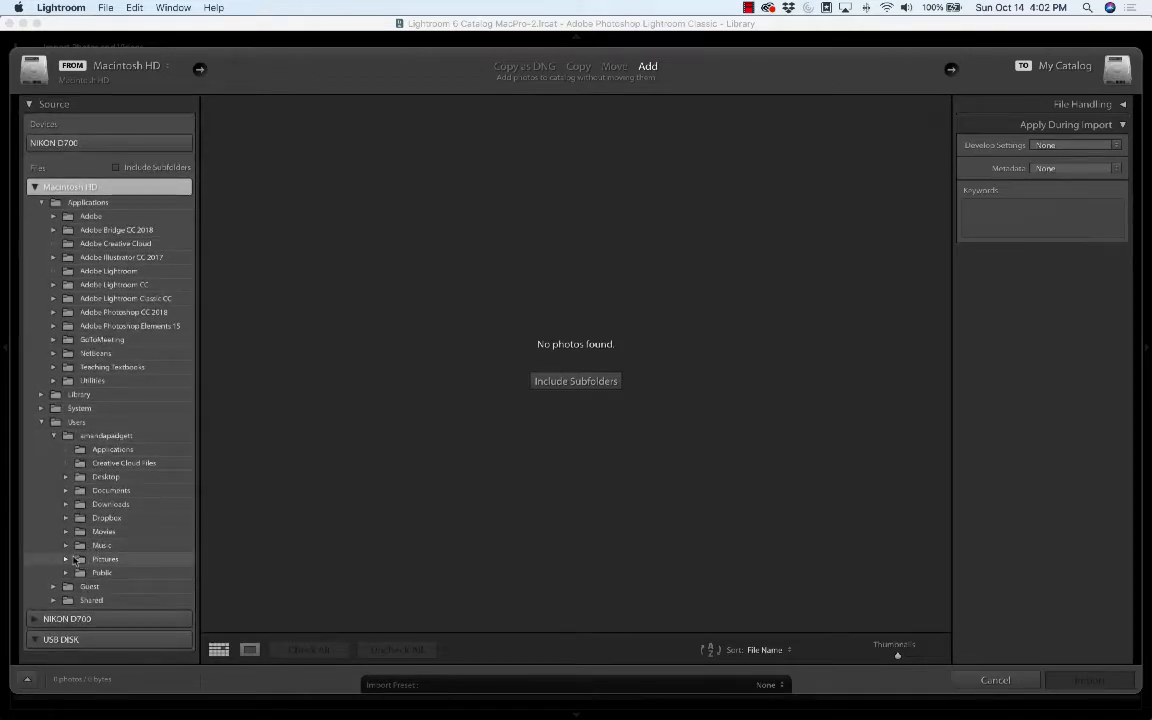
click(64, 561)
scroll(150, 495, down, 3)
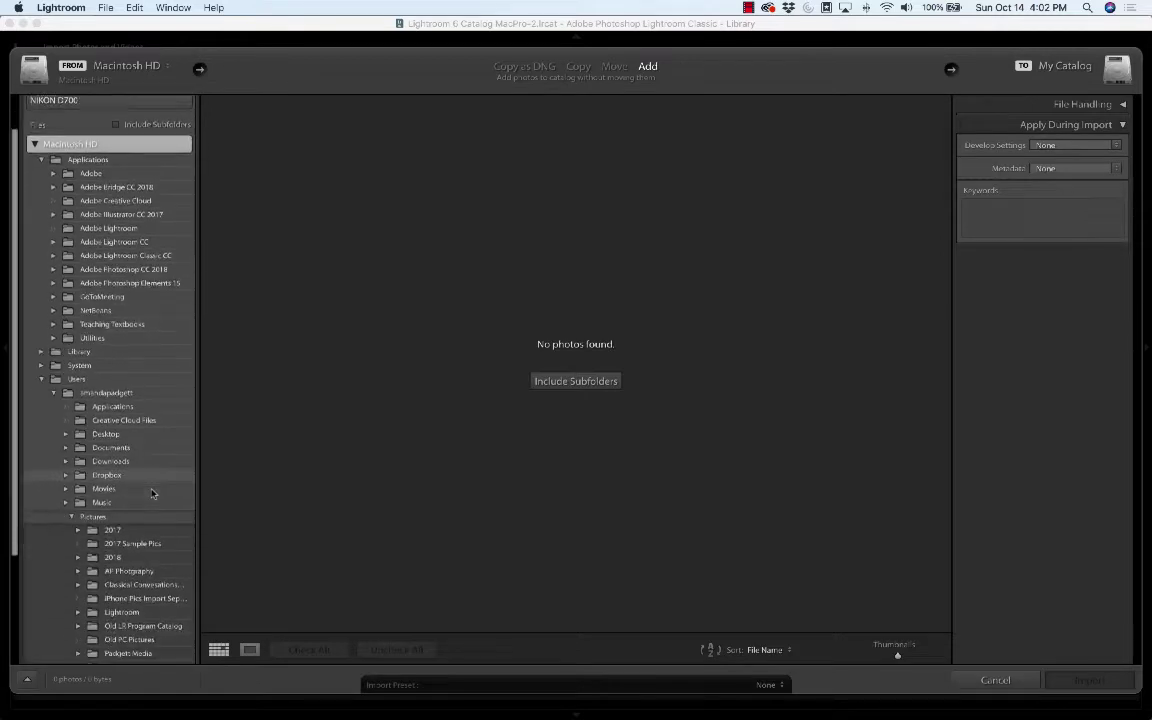
scroll(152, 495, down, 1)
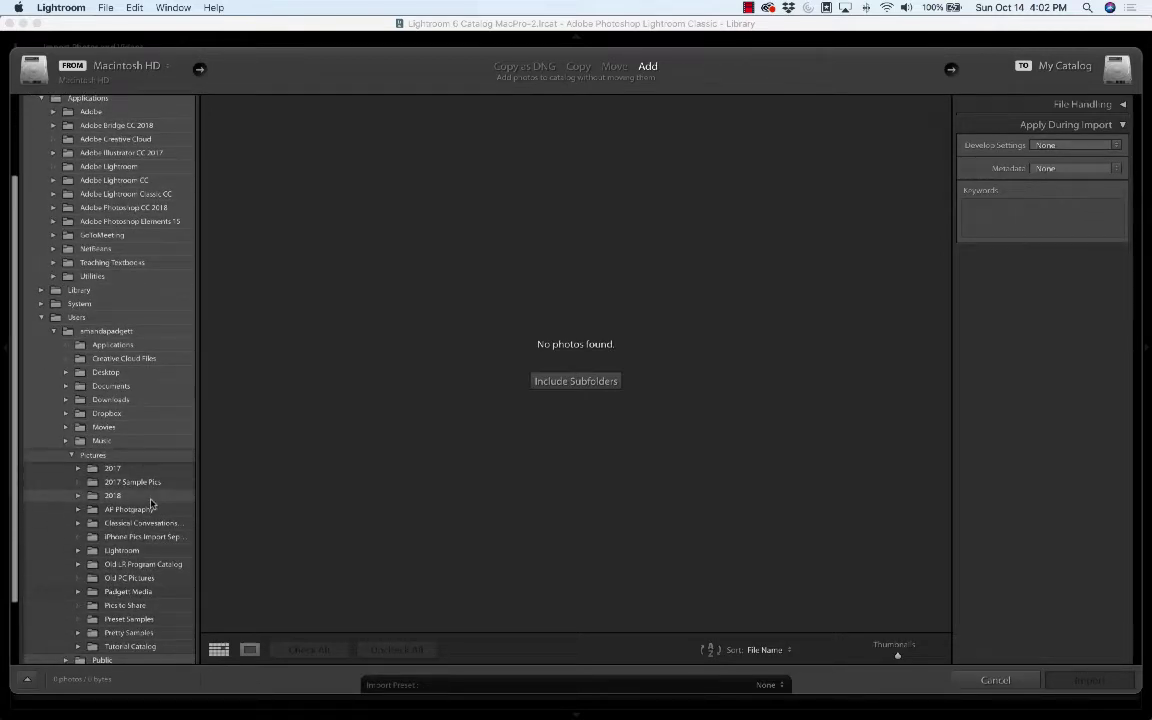
scroll(126, 160, up, 4)
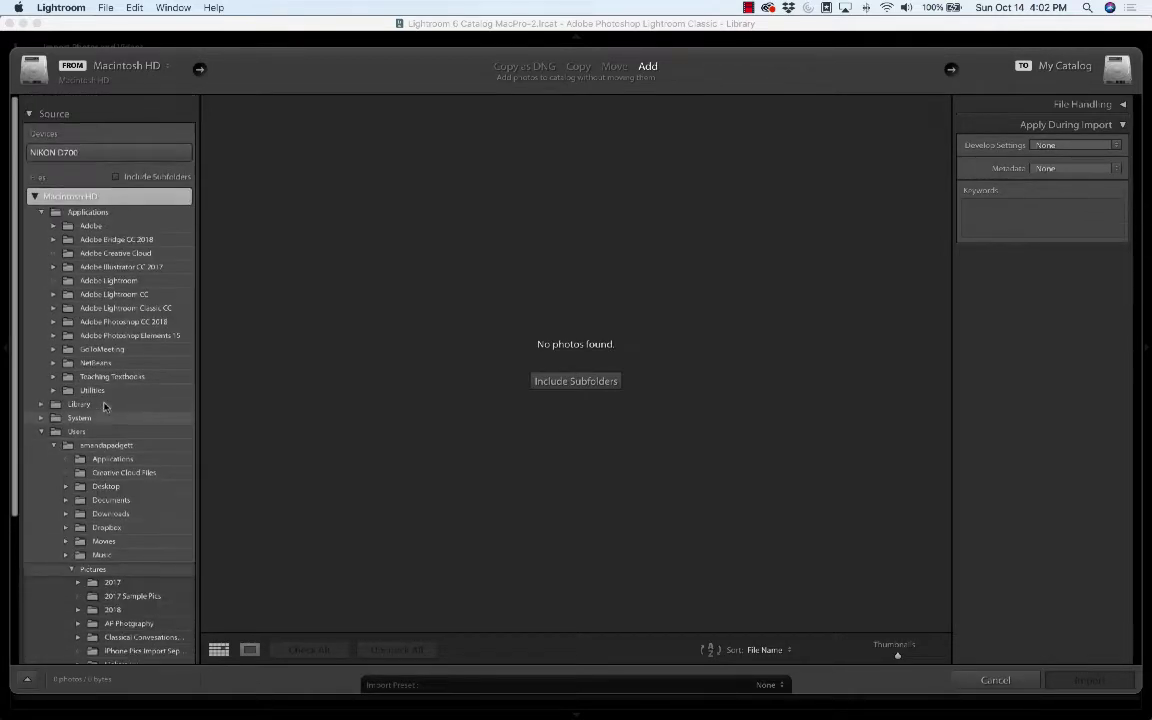
Set the NIKON D700 as the import source and reveal the File Handling options.
click(110, 150)
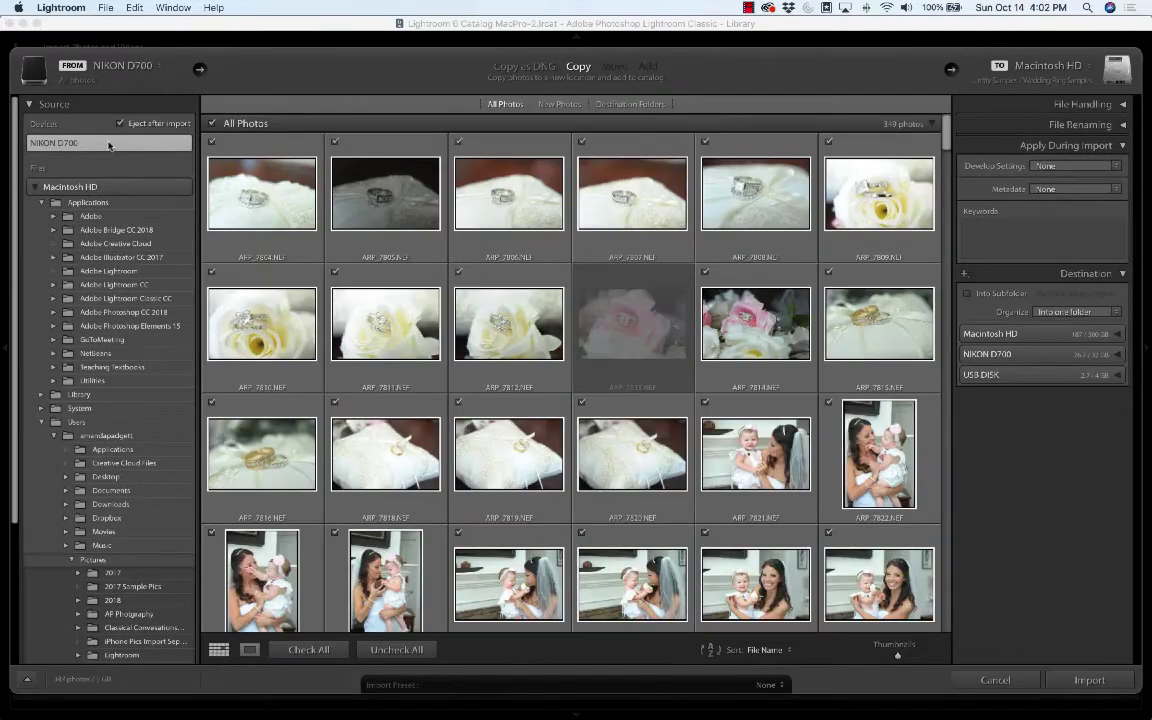
click(34, 187)
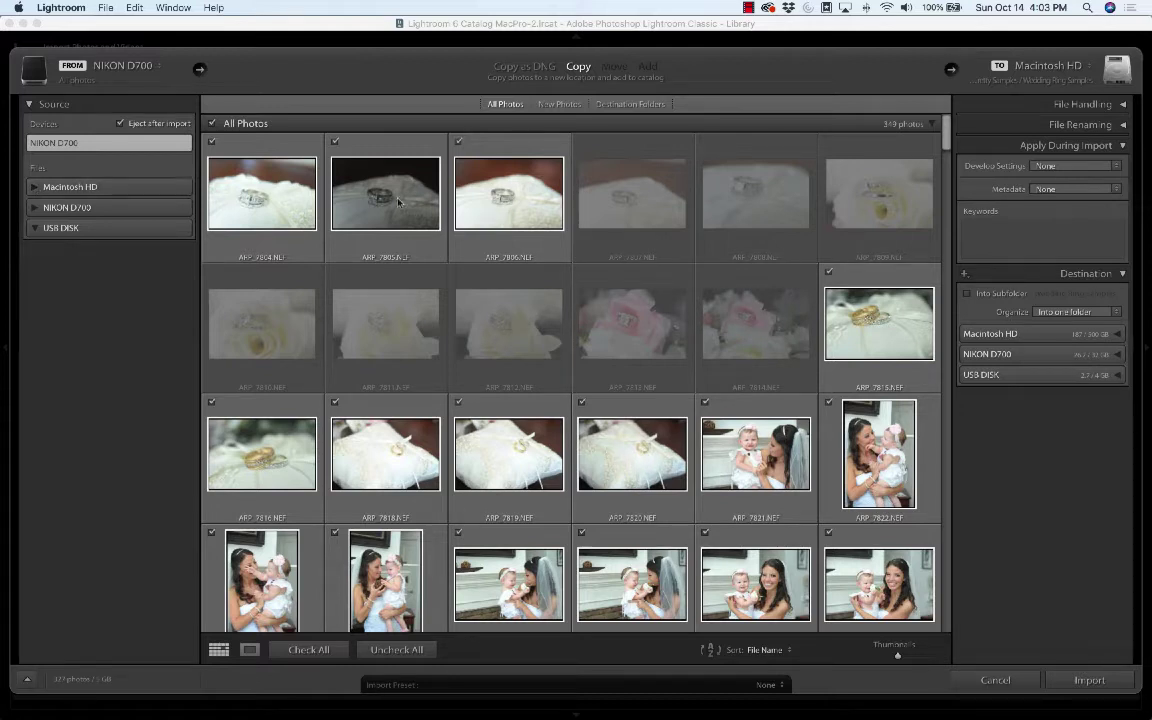
click(990, 106)
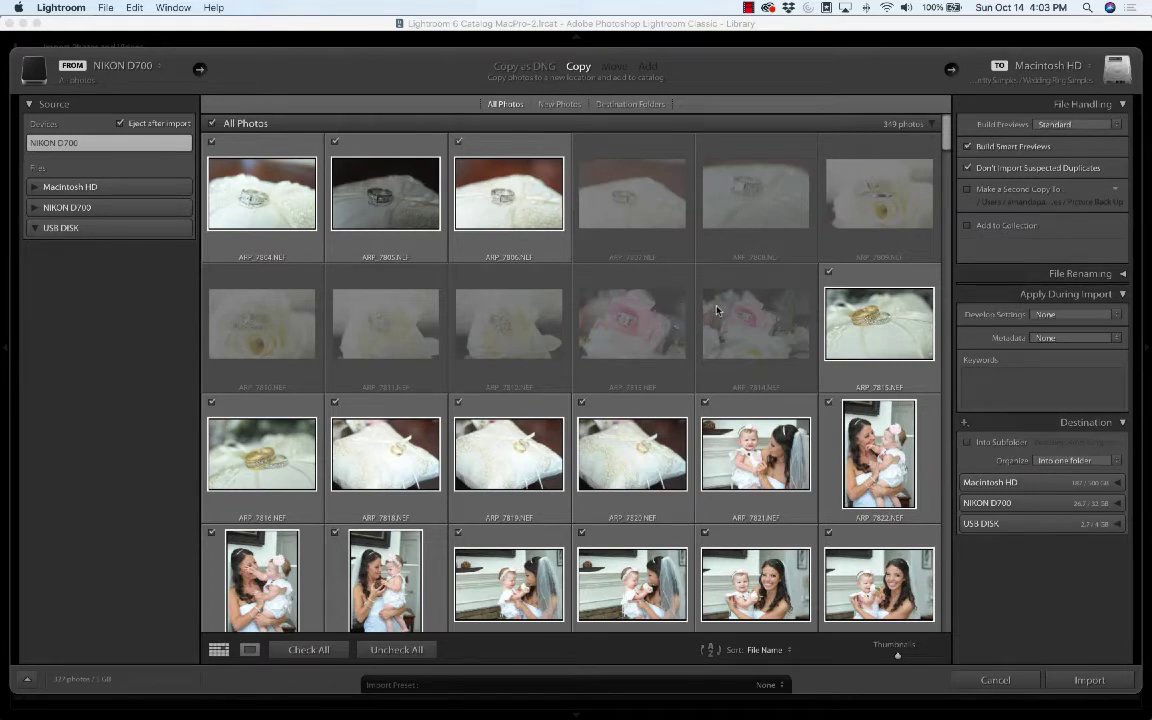
Uncheck all photos and mark only ARP_7815.NEF, ARP_7816.NEF and ARP_7806.NEF for import.
mouse_move(716, 311)
click(388, 650)
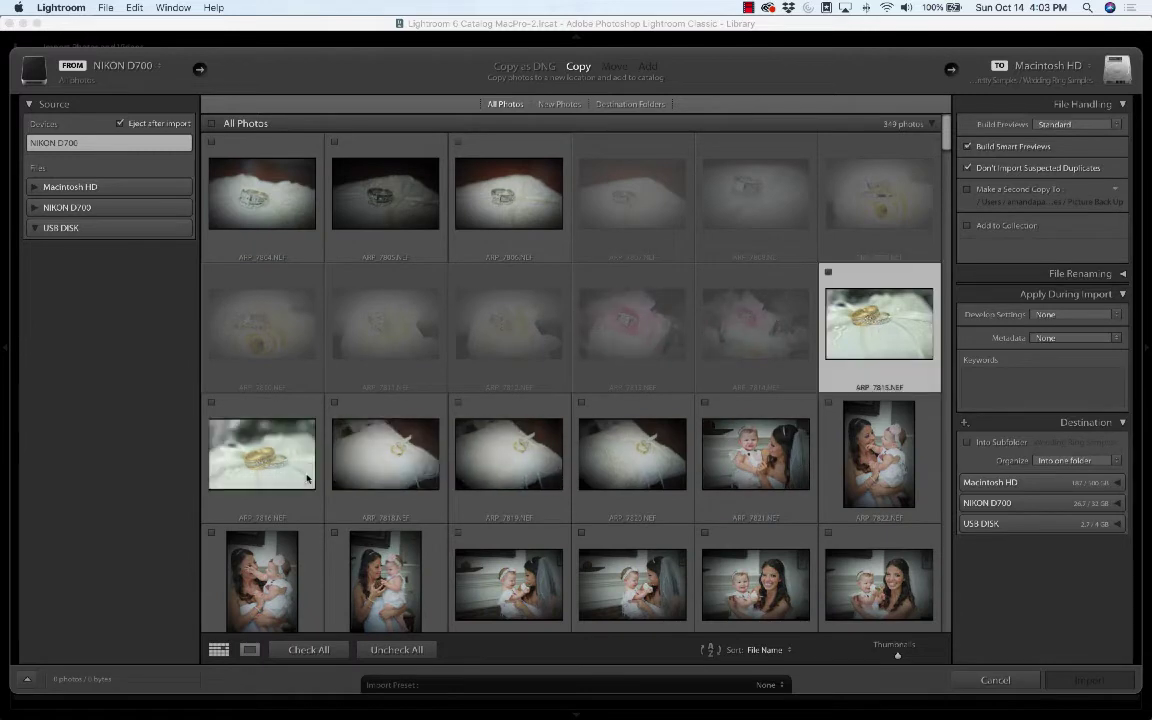
click(230, 425)
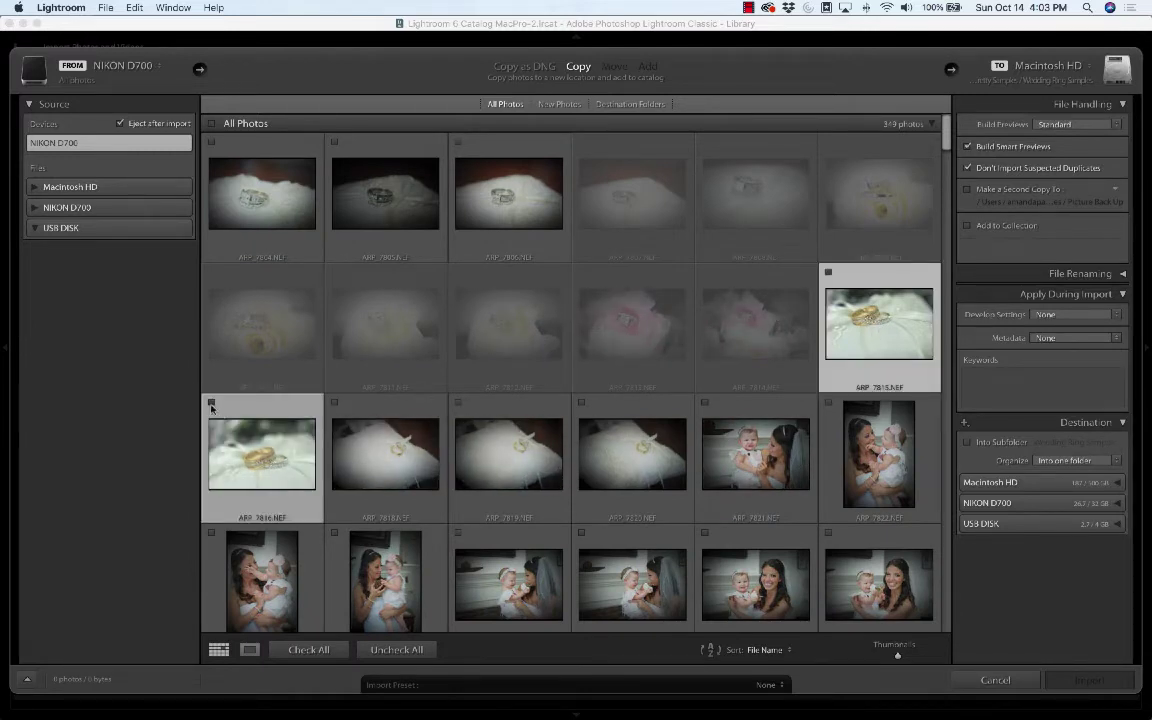
click(211, 404)
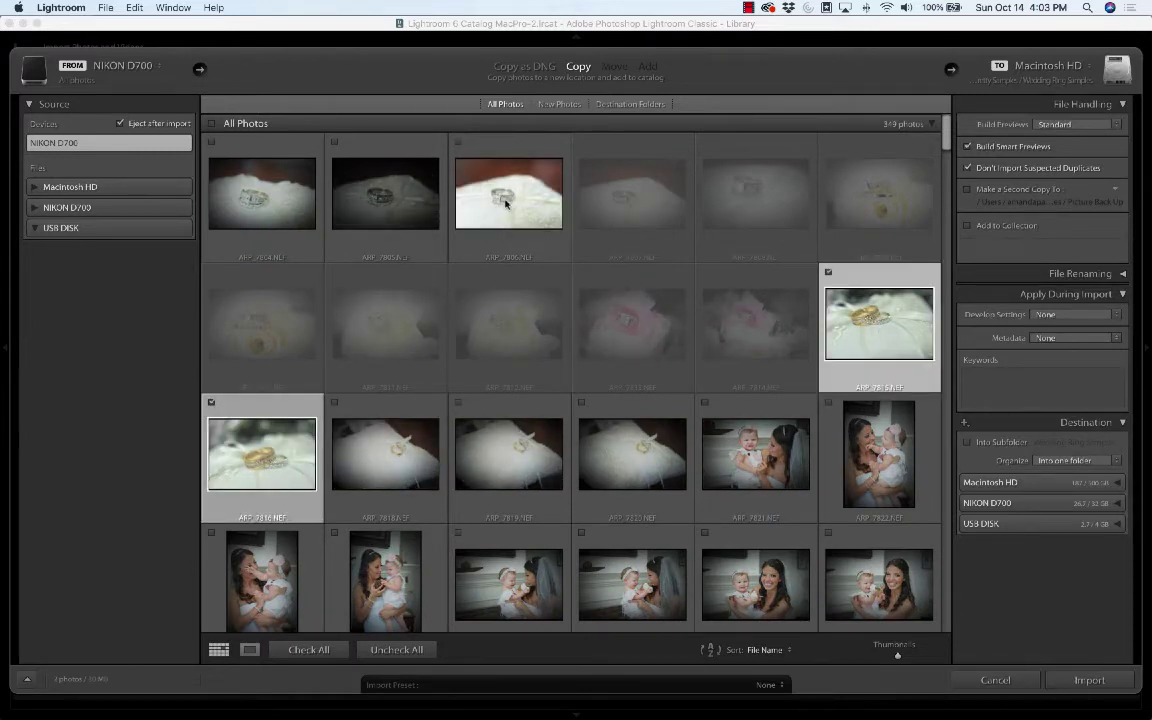
click(505, 204)
click(458, 142)
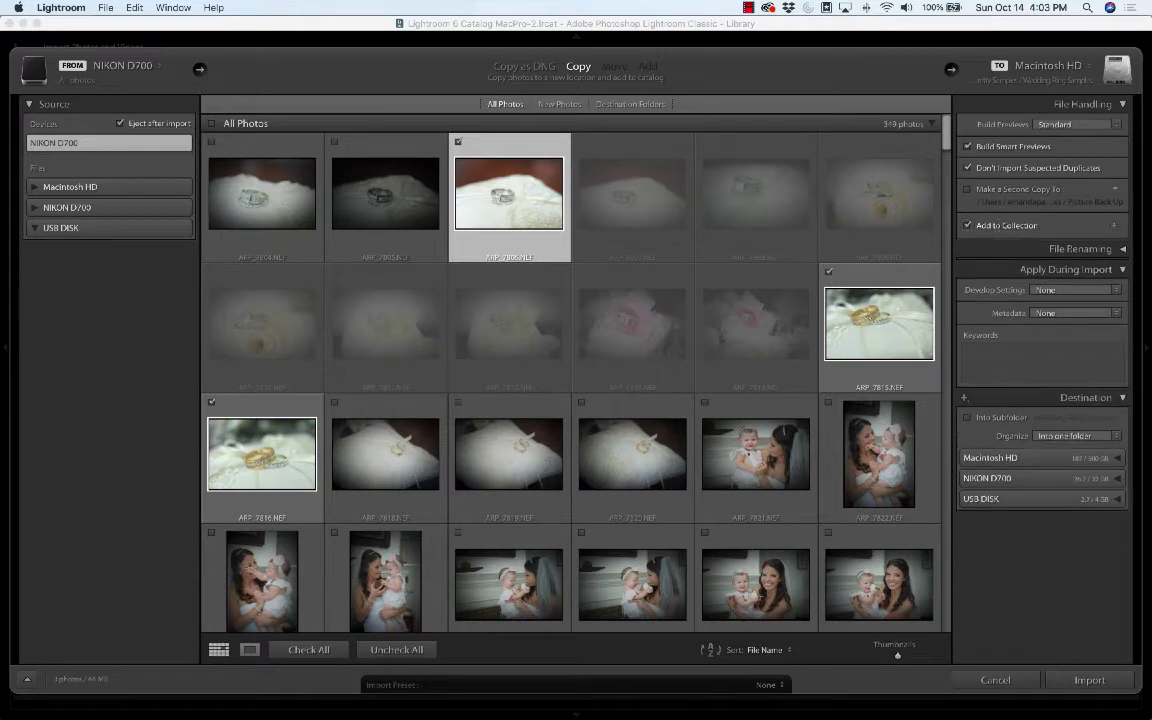
Enable adding the imported photos to the Sample Import collection and enter the keyword Wedding Rings.
click(966, 225)
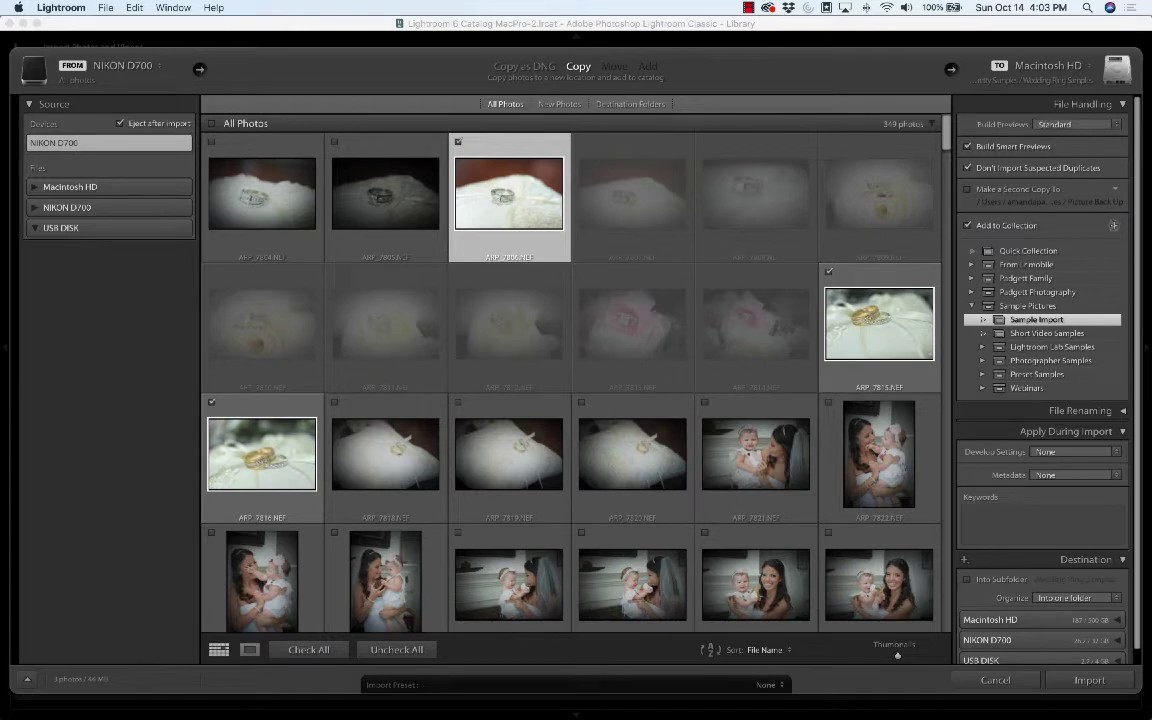
click(1006, 511)
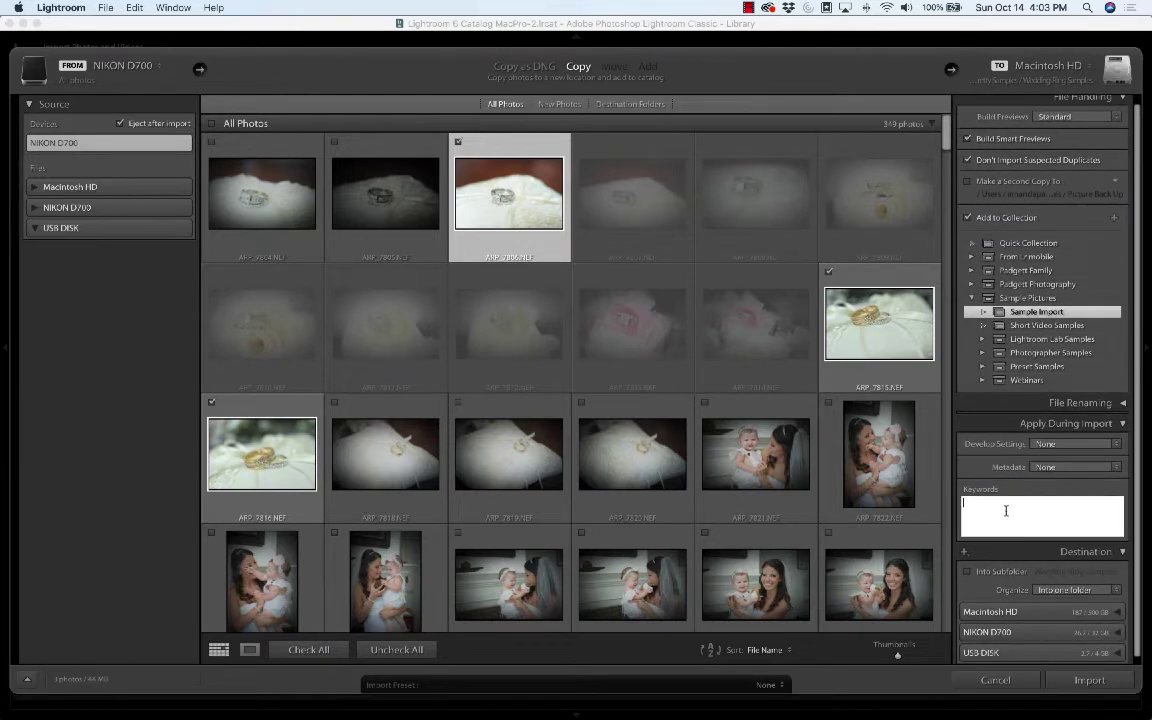
text(Wedding Rings)
key(Return)
Collapse the Apply During Import and File Handling settings.
click(1122, 401)
click(1122, 401)
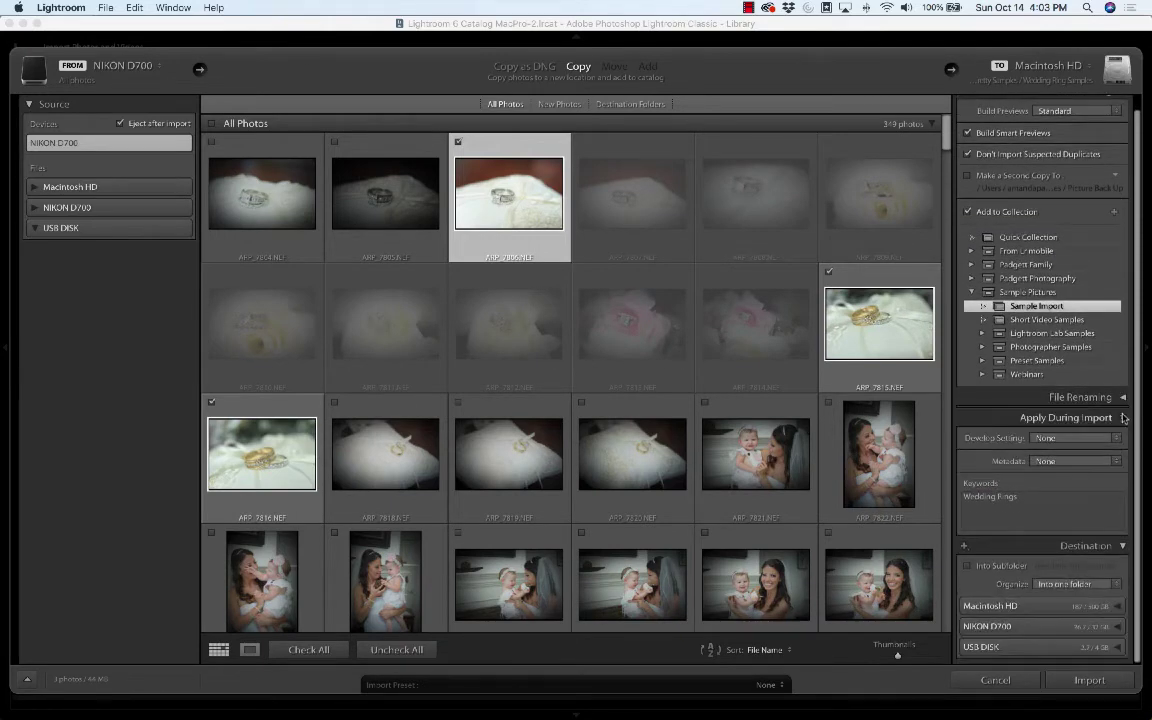
click(1122, 424)
click(1123, 105)
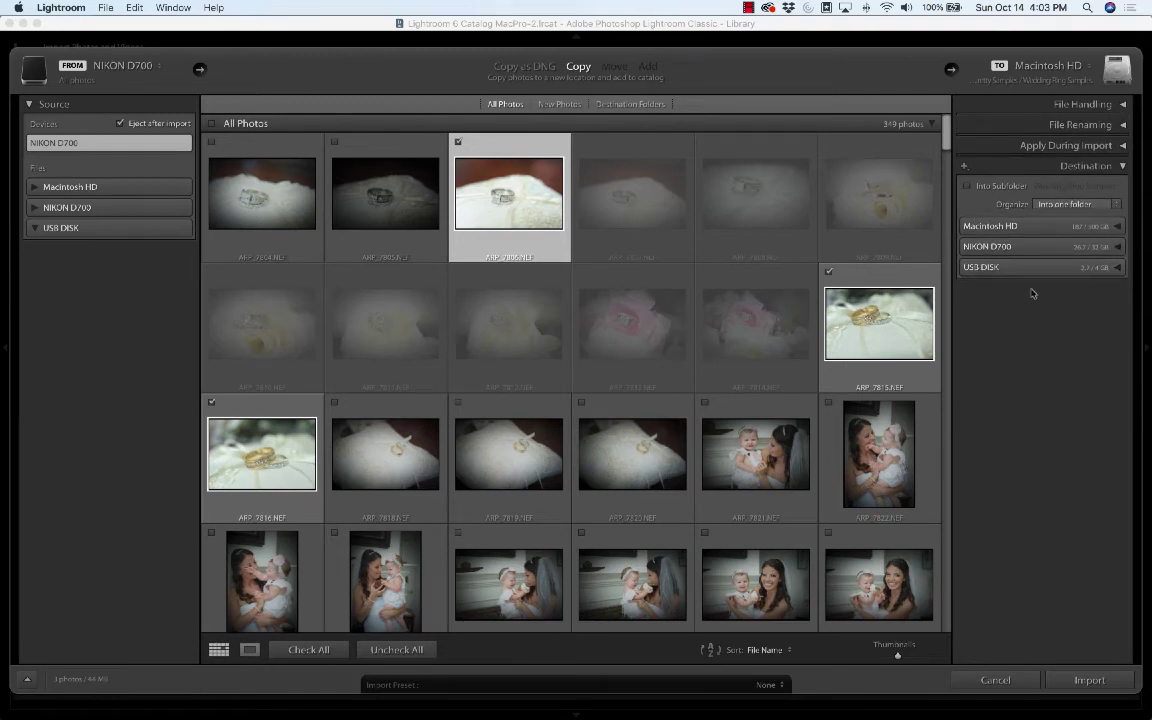
Choose Macintosh HD as the import destination and organize the photos by date.
click(1025, 226)
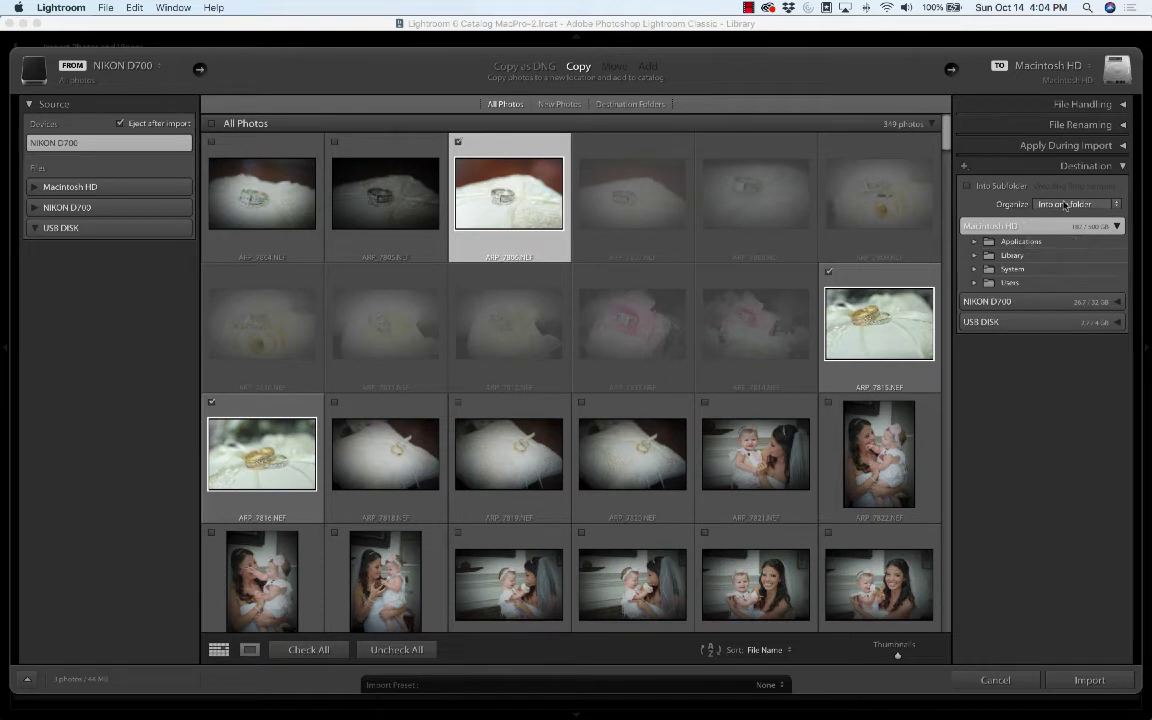
click(1066, 204)
click(1052, 191)
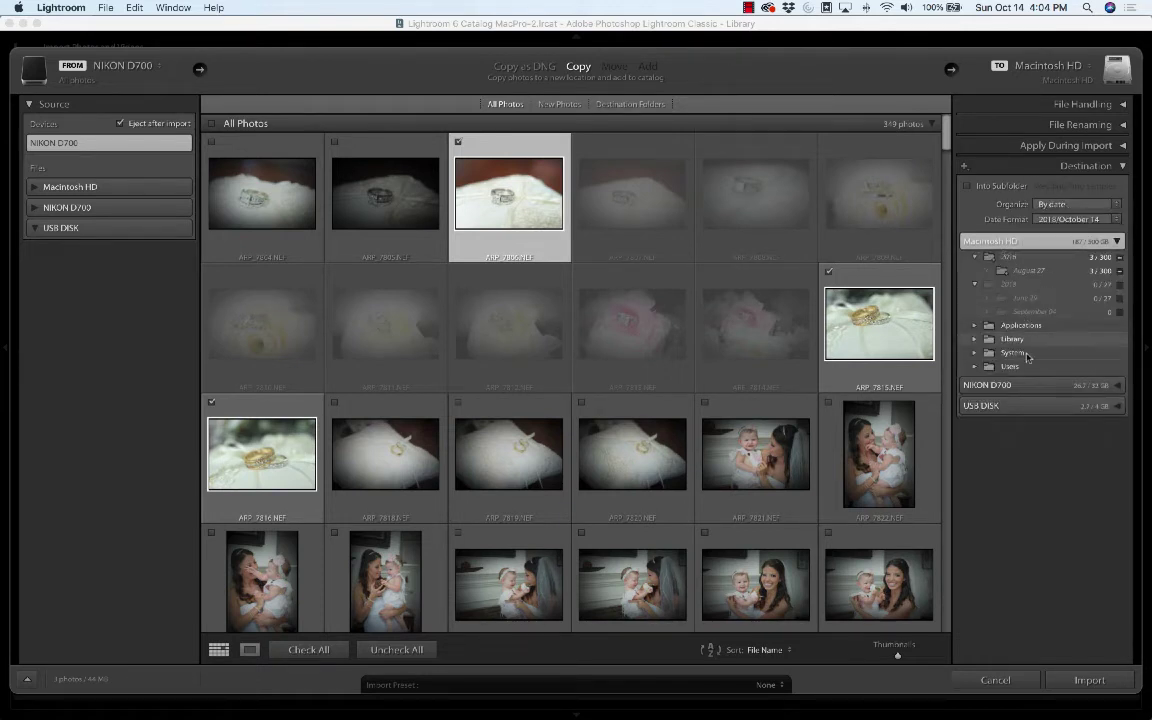
Set the Pictures folder in the user's home folder as the destination.
click(1020, 365)
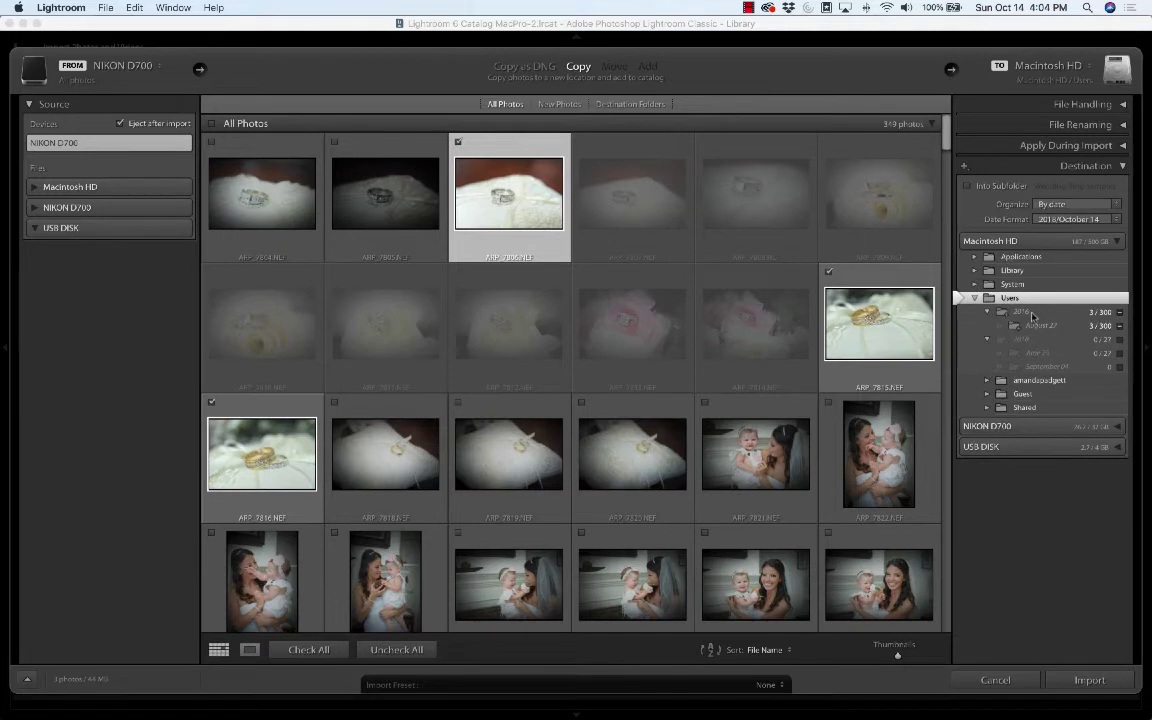
click(1039, 380)
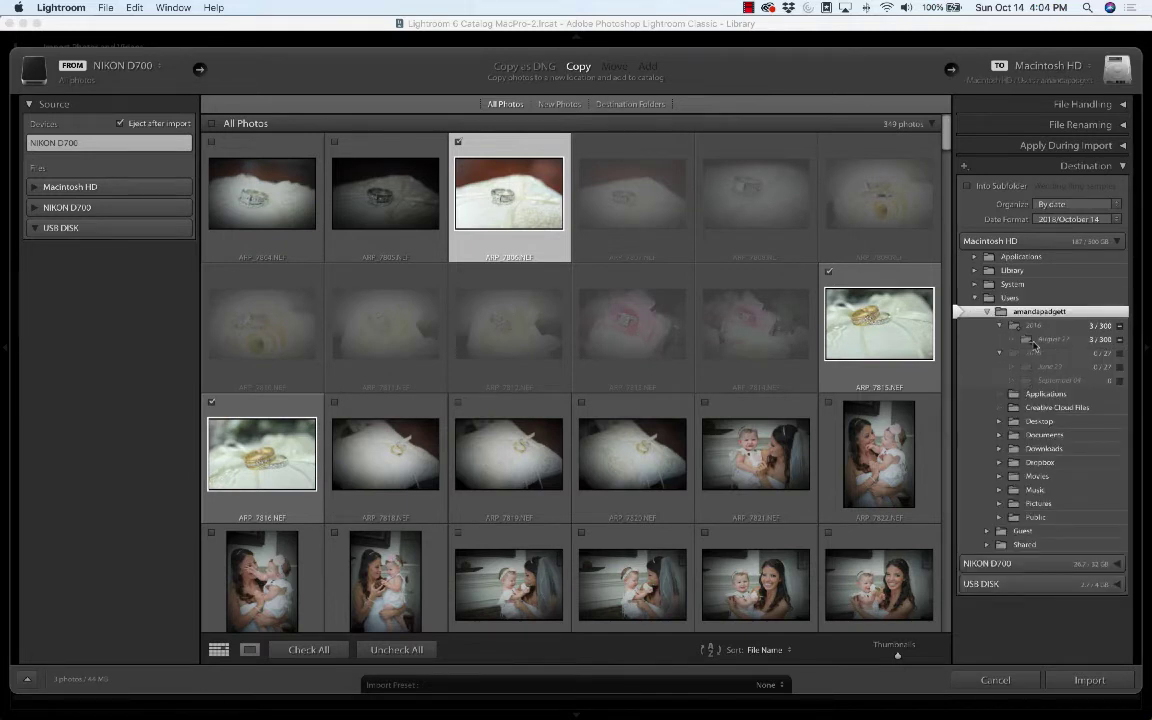
click(1038, 503)
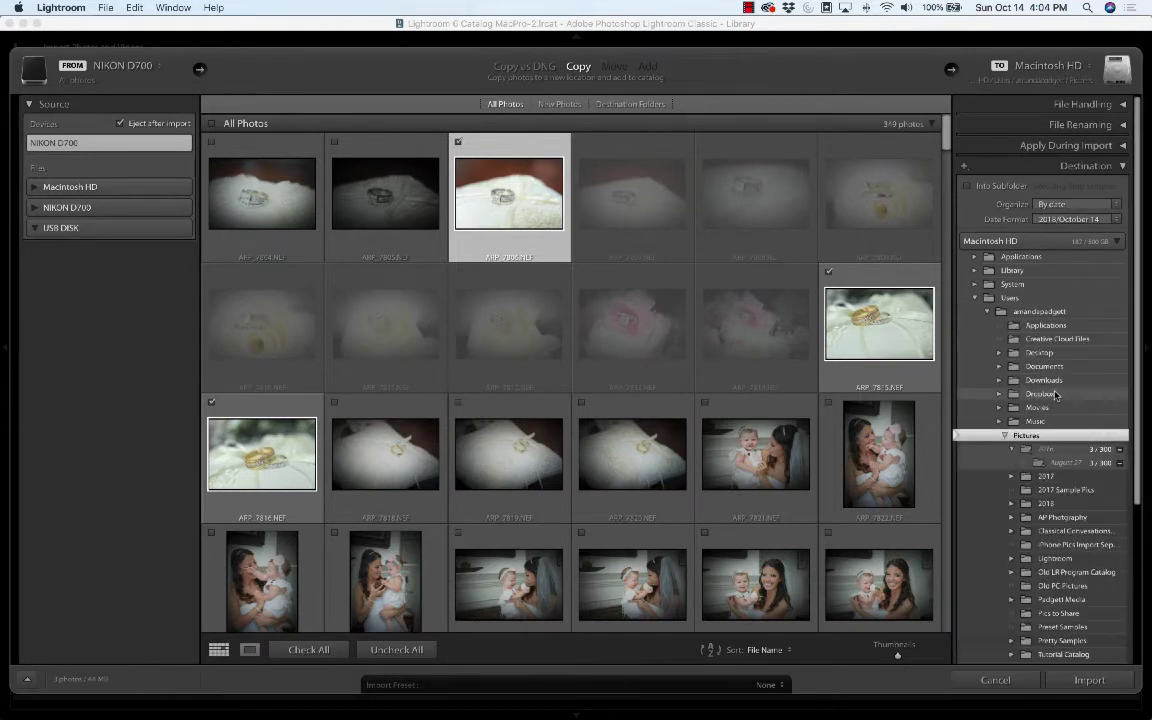
scroll(1055, 396, down, 1)
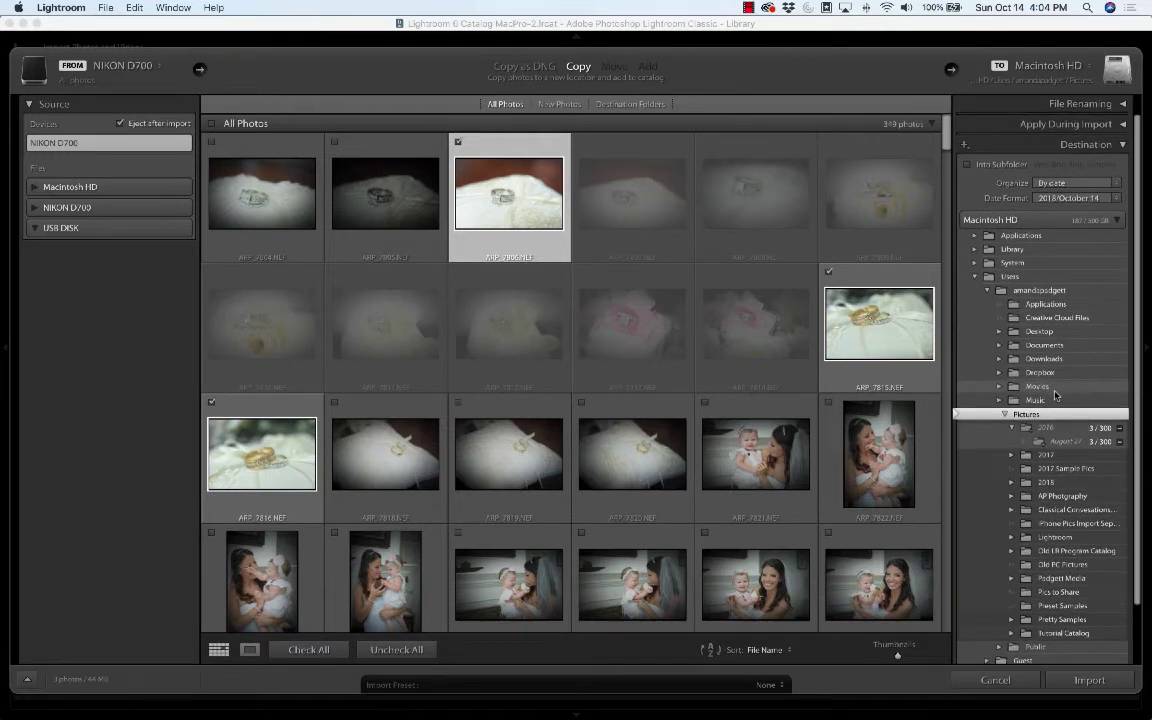
Review the date format options and switch the organization to one folder.
click(1089, 205)
click(1089, 197)
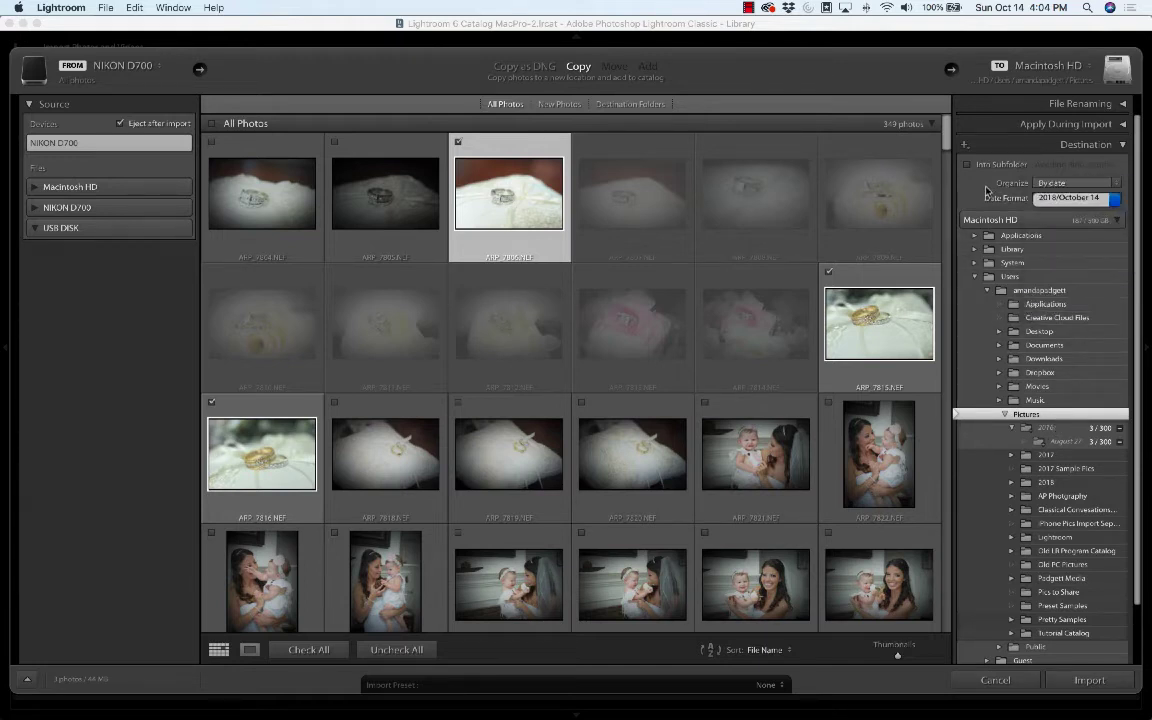
click(1070, 183)
click(1066, 190)
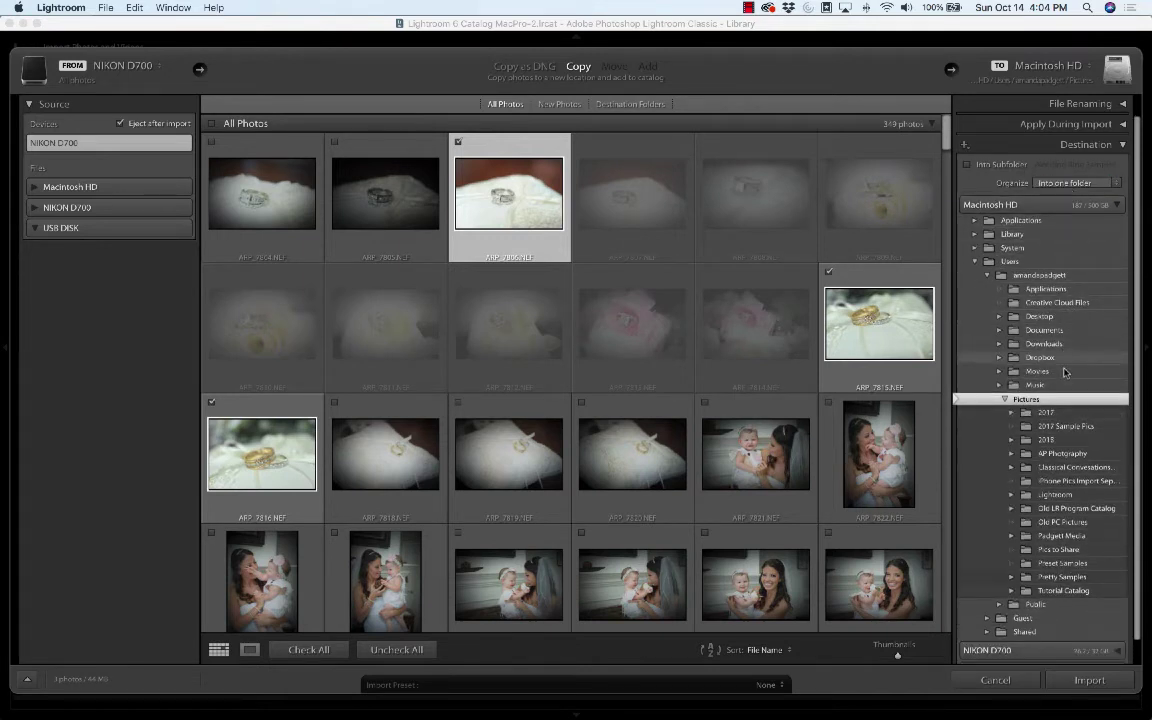
Try importing into a subfolder named New rings inside the Pretty Samples folder, and turn the subfolder option off again.
scroll(1068, 450, down, 1)
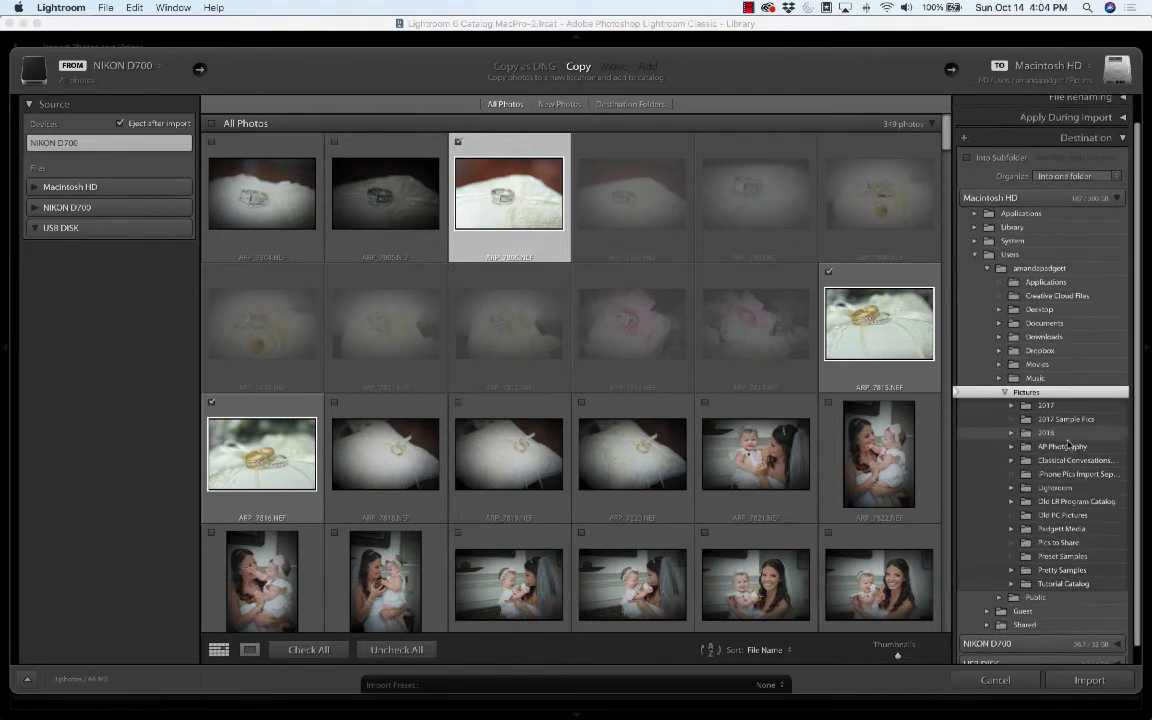
click(1070, 570)
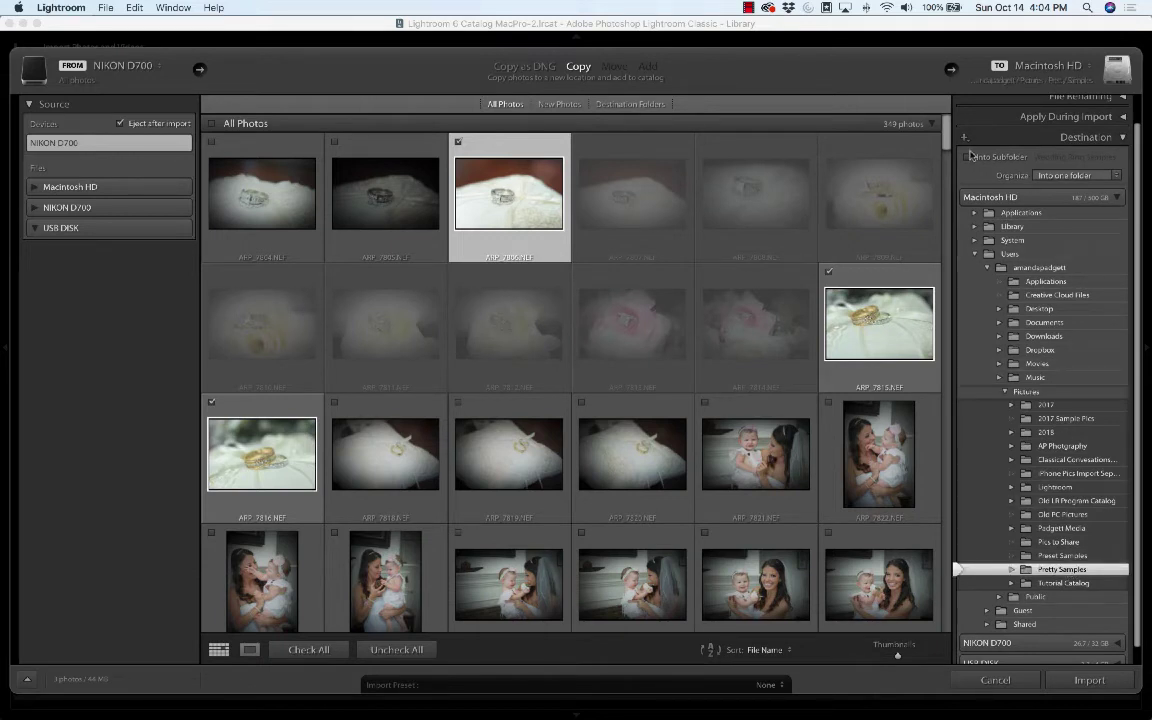
click(968, 158)
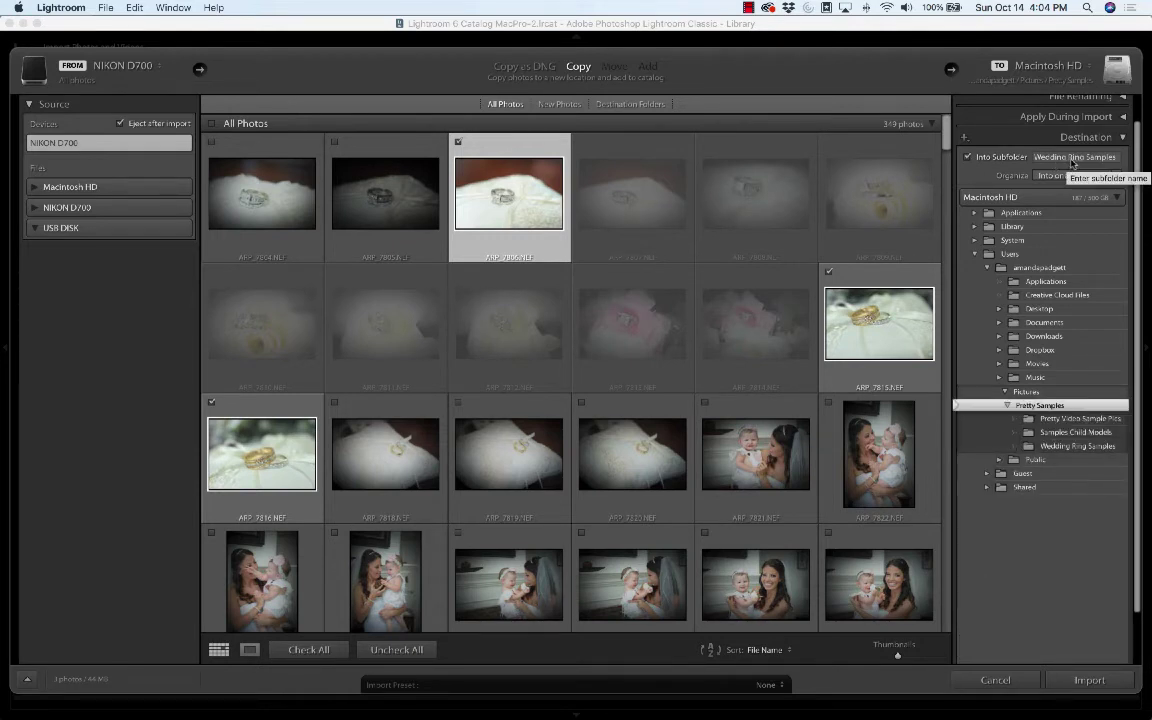
click(1068, 158)
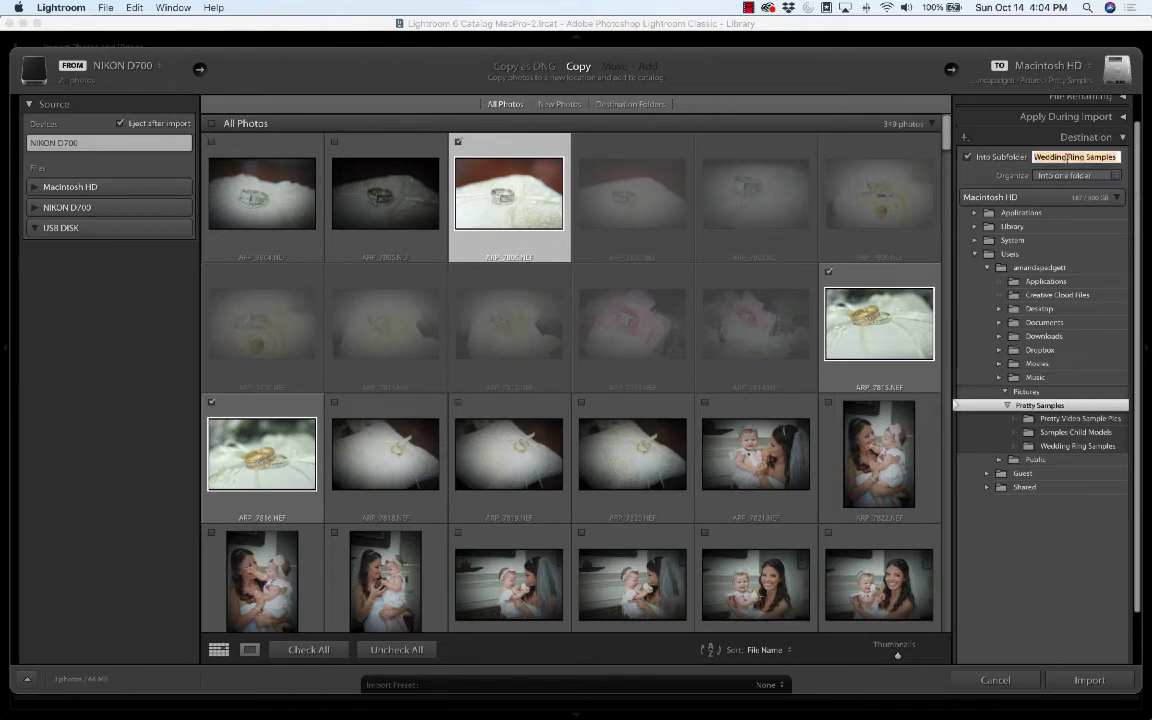
text(New)
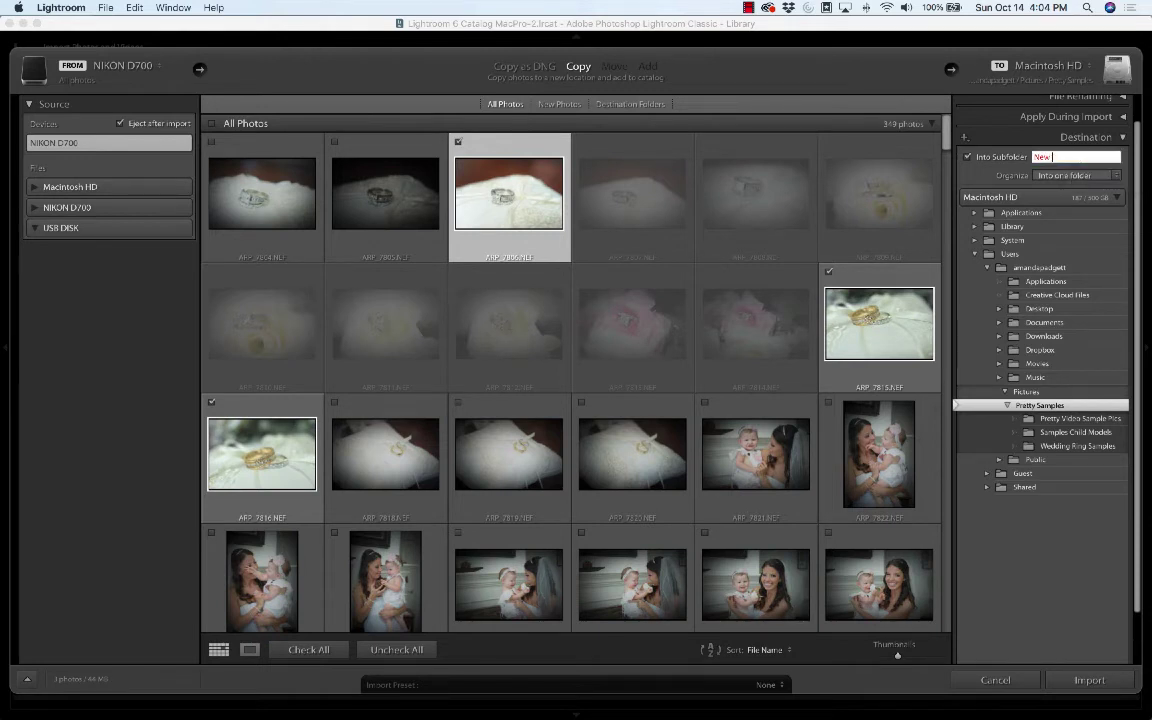
text( rines)
key(Return)
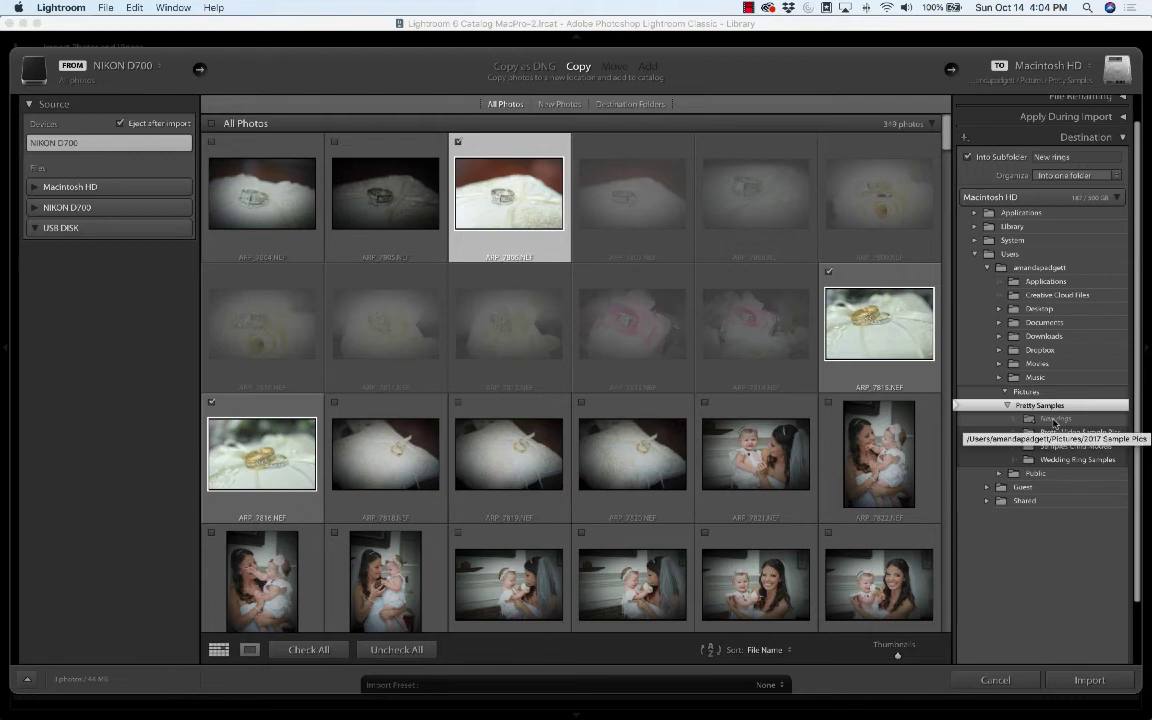
click(968, 157)
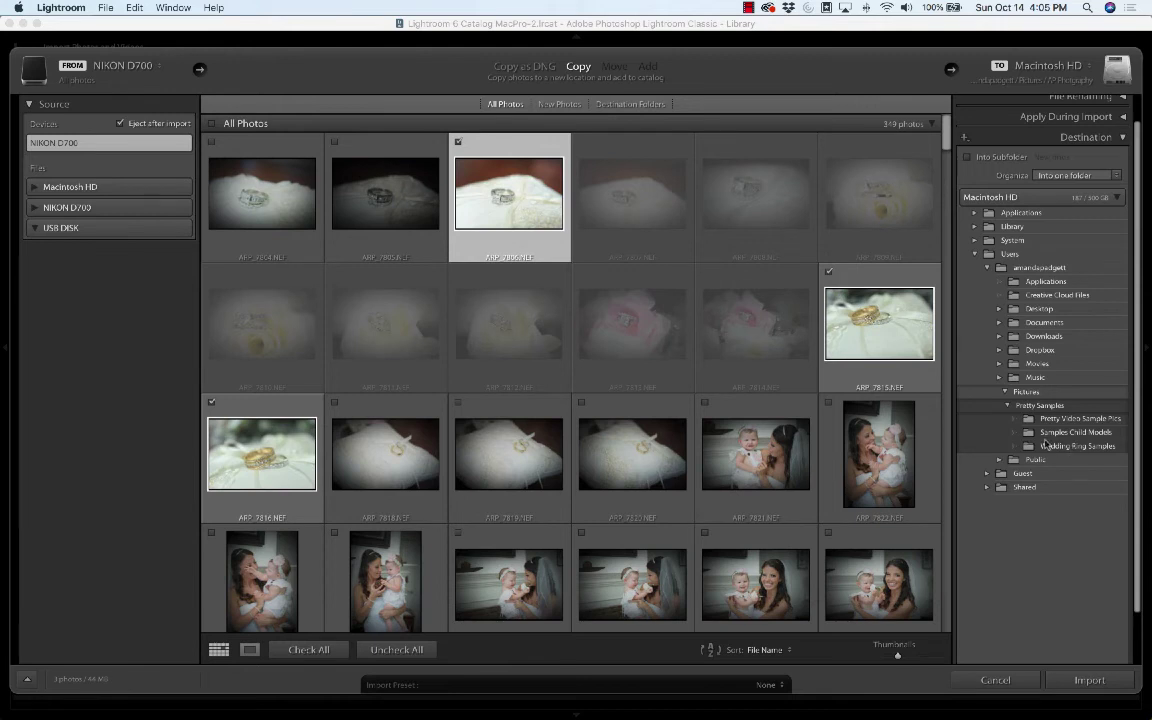
Set the existing Wedding Ring Samples folder inside Pictures/Pretty Samples as the destination and import the checked photos.
scroll(1030, 415, down, 2)
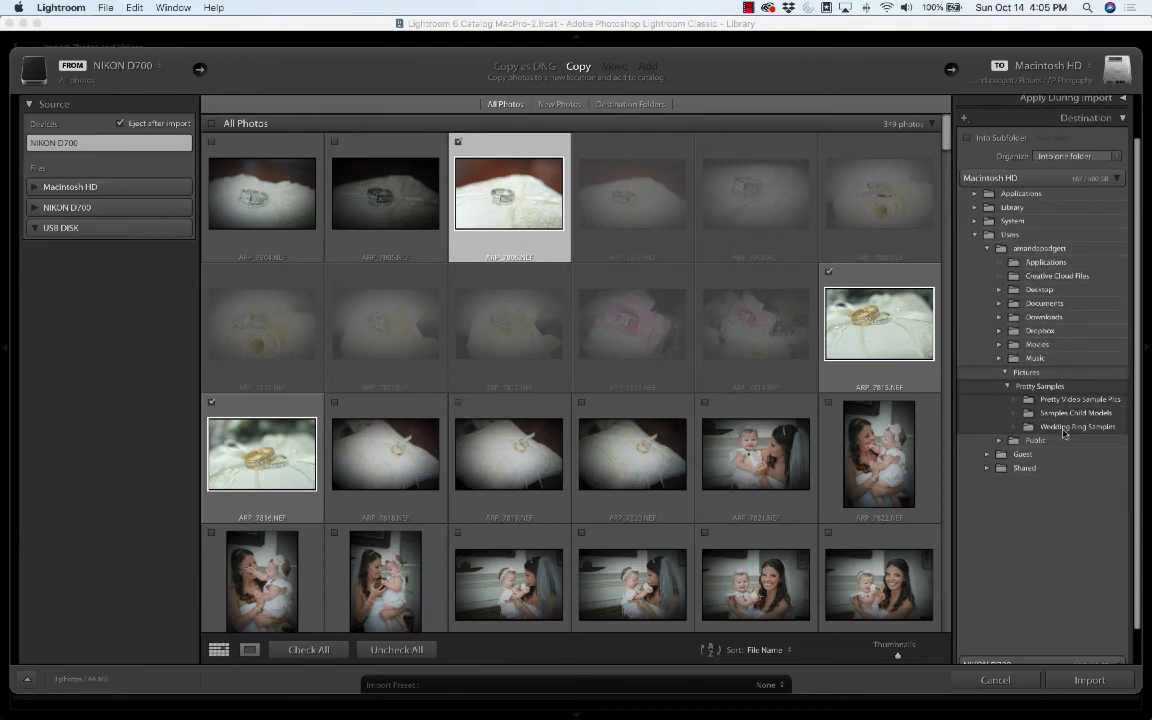
click(1035, 373)
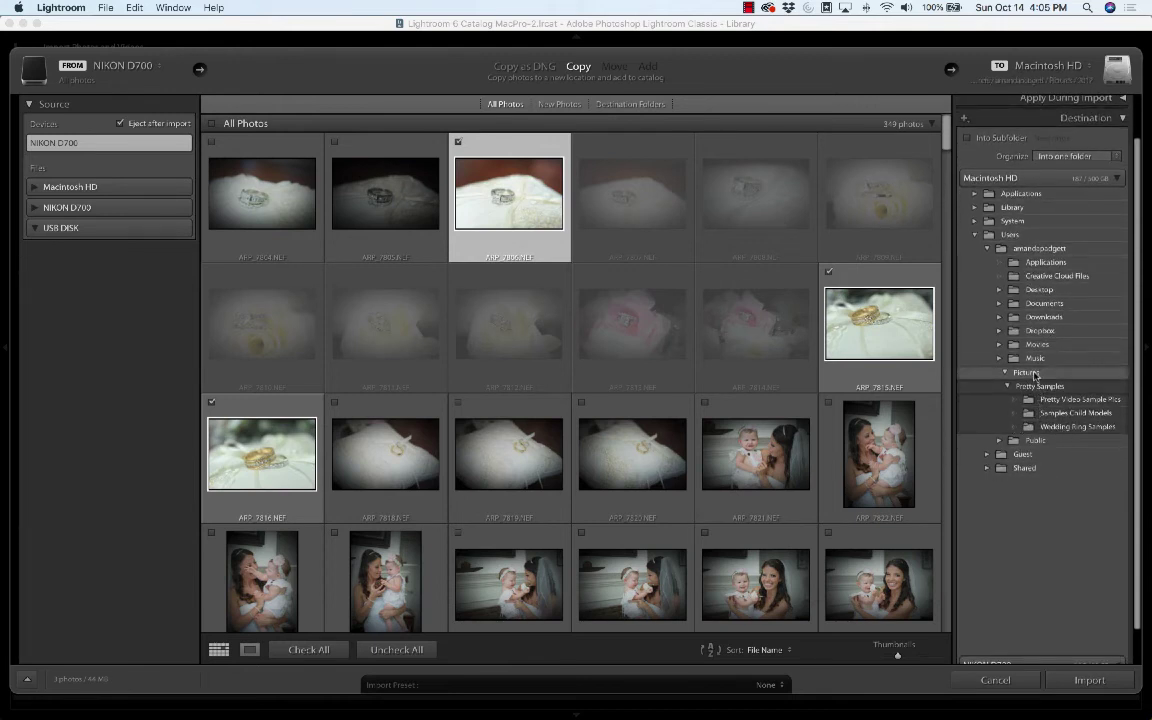
click(1035, 373)
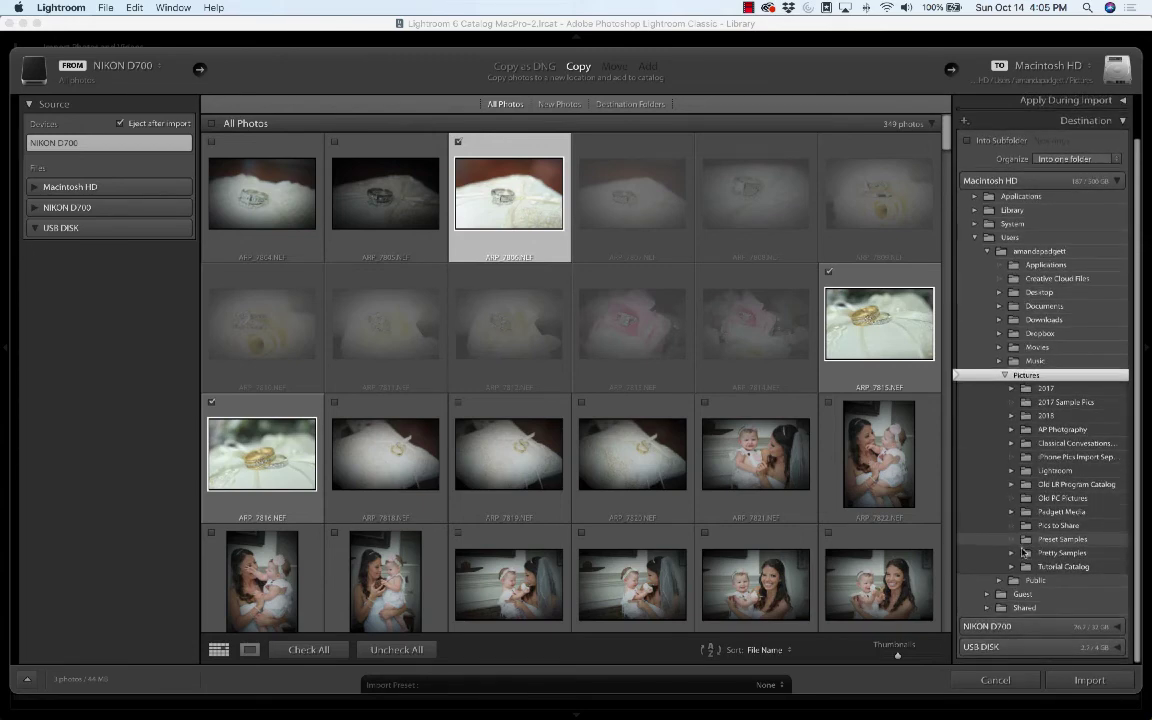
click(1012, 552)
scroll(1060, 560, down, 1)
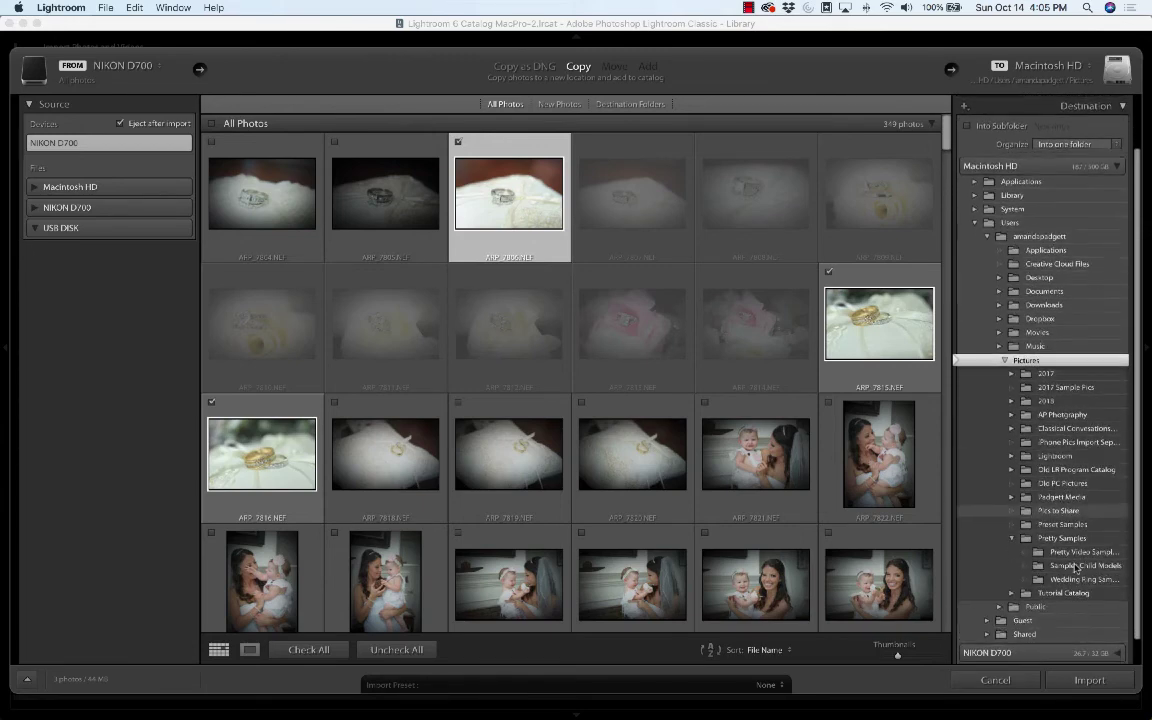
click(1077, 579)
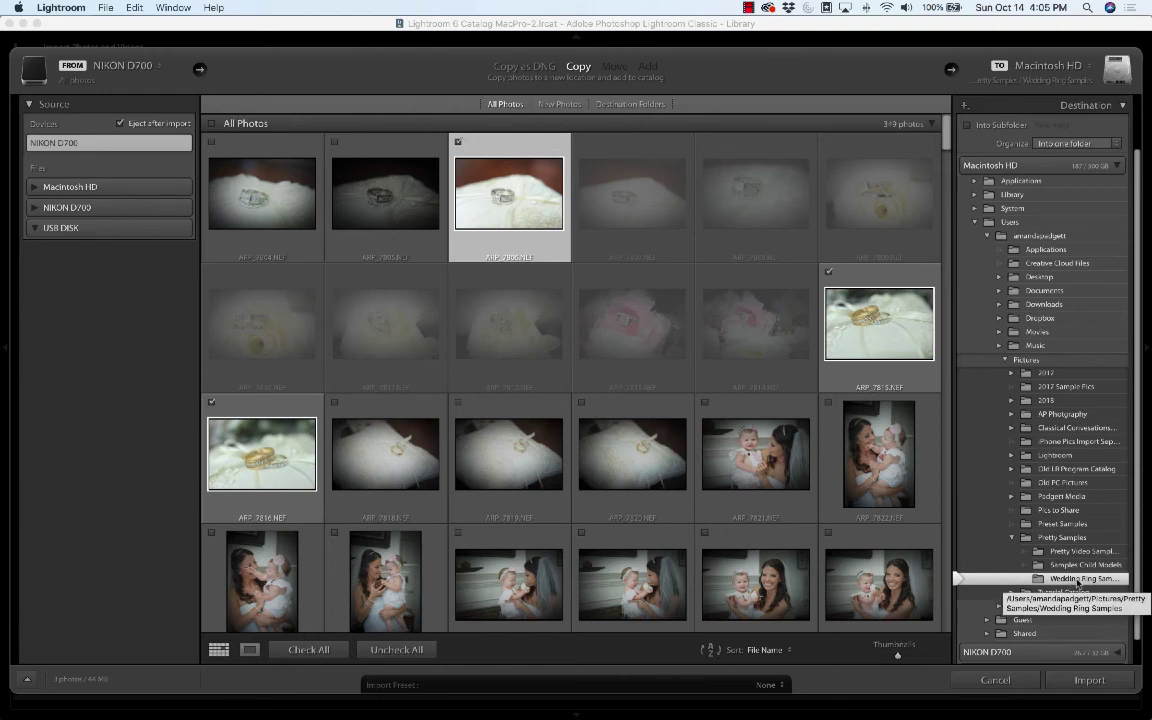
click(1089, 681)
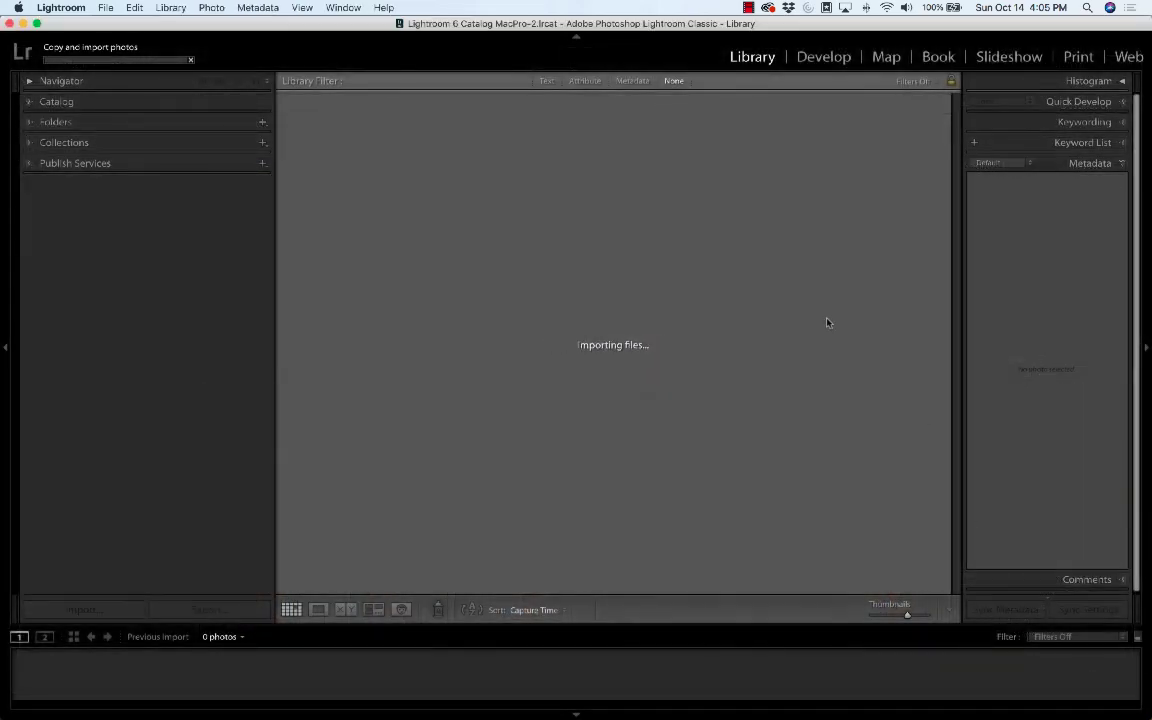